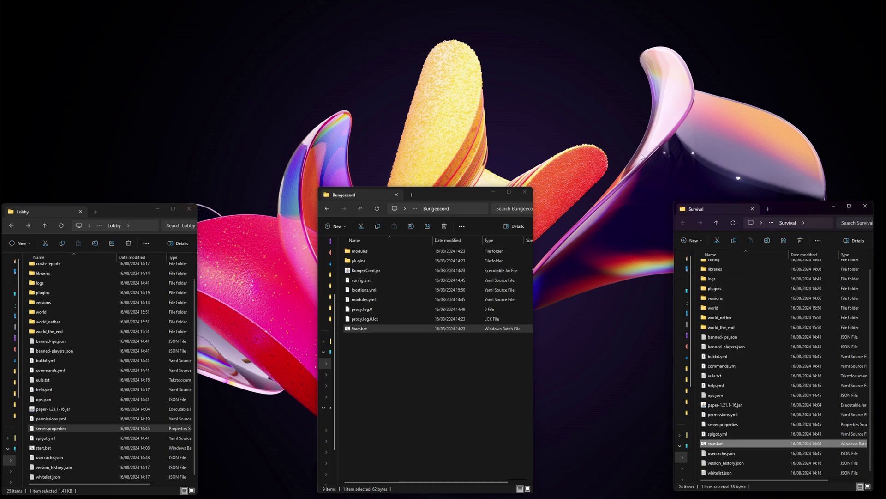
Step: Select the Lobby server's paper jar file in File Explorer while the servers start
{"action": "left_click", "coordinate": [52, 409]}
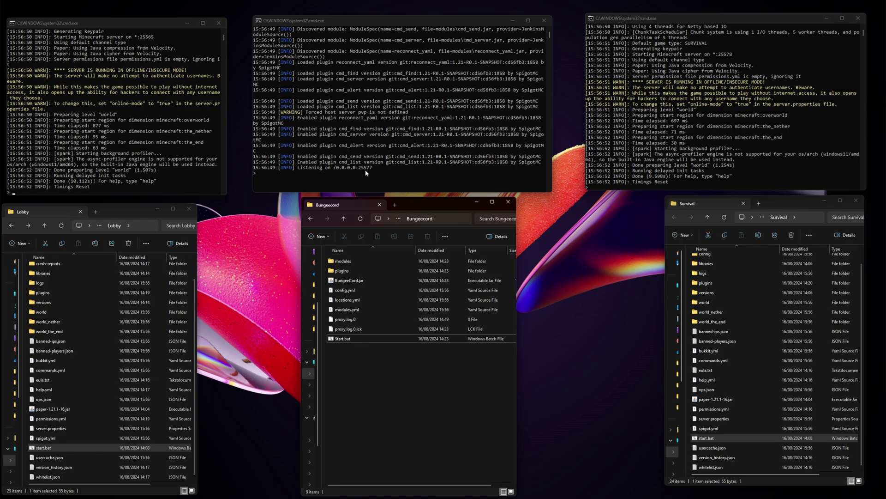
Step: Join the proxy at 127.0.0.1:25577, switch to survival with /server survival, then pause
{"action": "key", "text": "alt+Tab"}
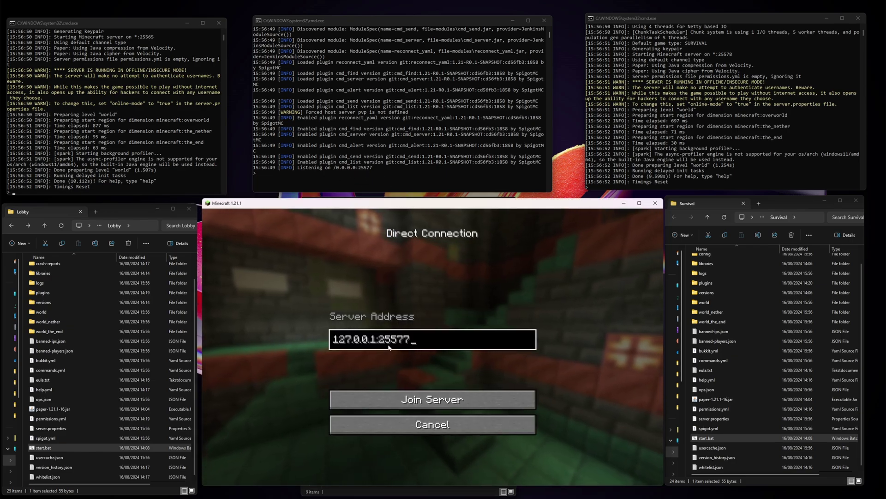
{"action": "left_click", "coordinate": [418, 399]}
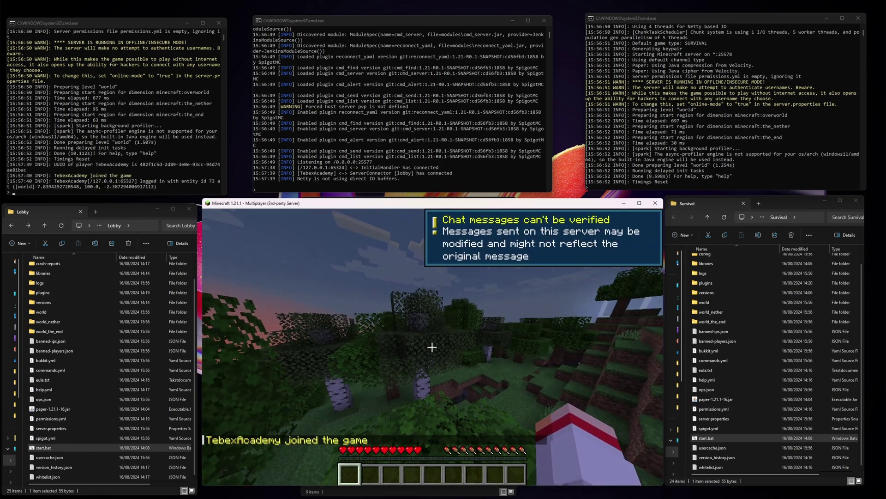
{"action": "type", "text": "/server"}
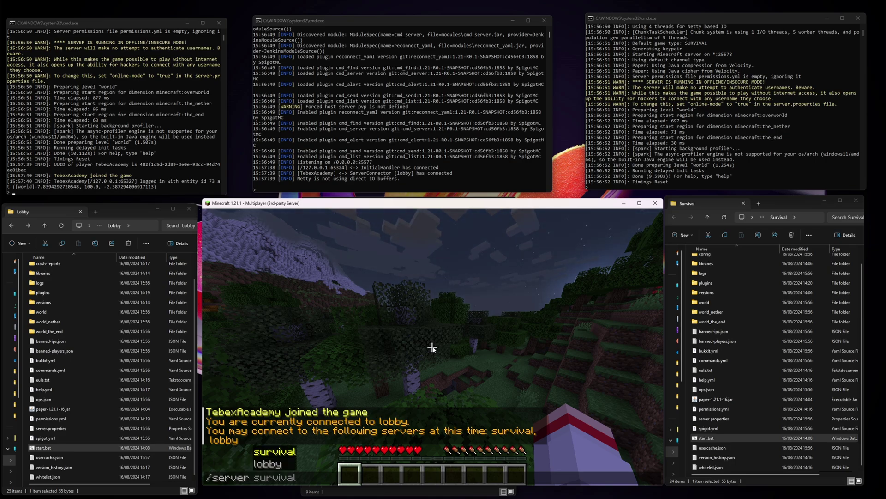
{"action": "key", "text": "Tab"}
{"action": "key", "text": "Return"}
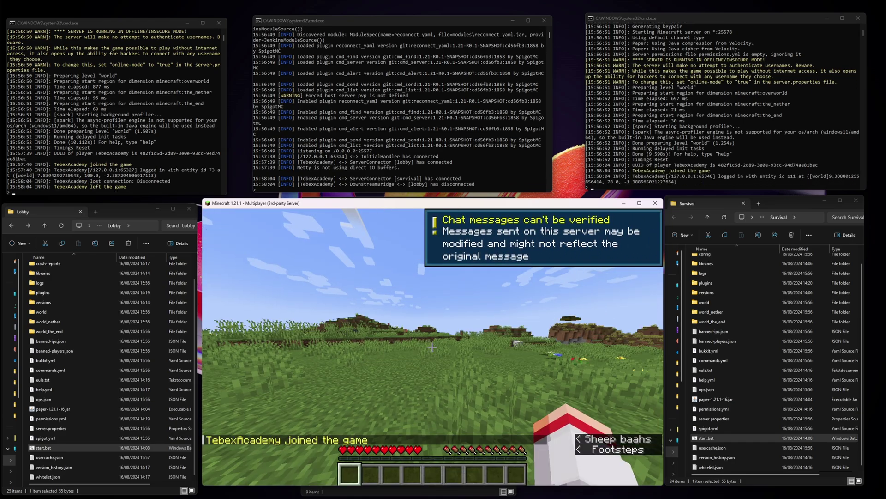
{"action": "key", "text": "Escape"}
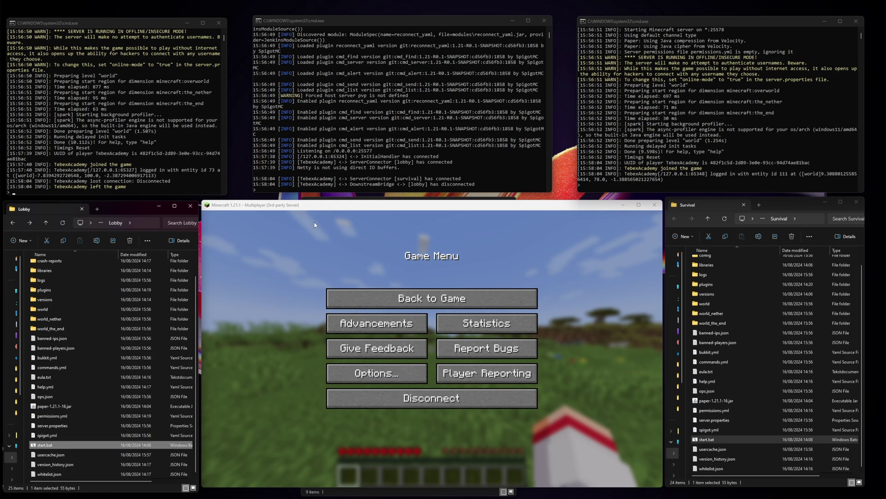
Step: Choose the Plugin connection type under Integrations > Game Servers
{"action": "scroll", "coordinate": [739, 323], "scroll_direction": "up", "scroll_amount": 1}
{"action": "left_click", "coordinate": [706, 299]}
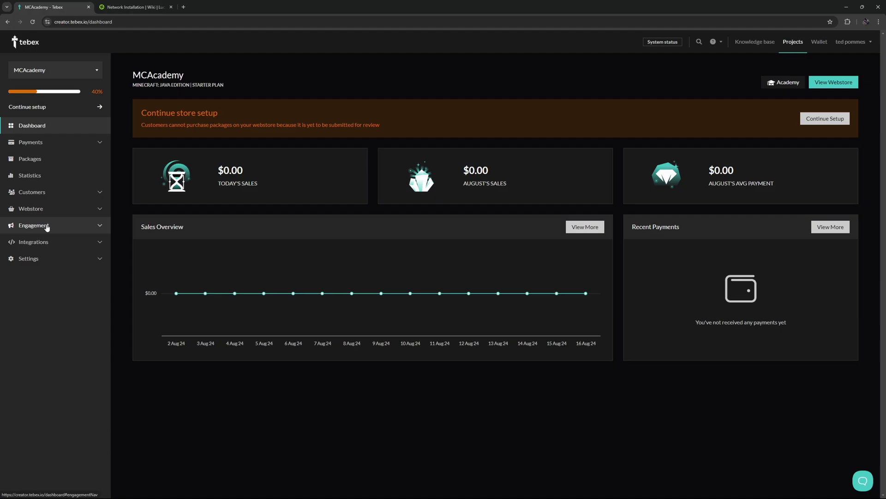
{"action": "left_click", "coordinate": [45, 247]}
{"action": "left_click", "coordinate": [38, 261]}
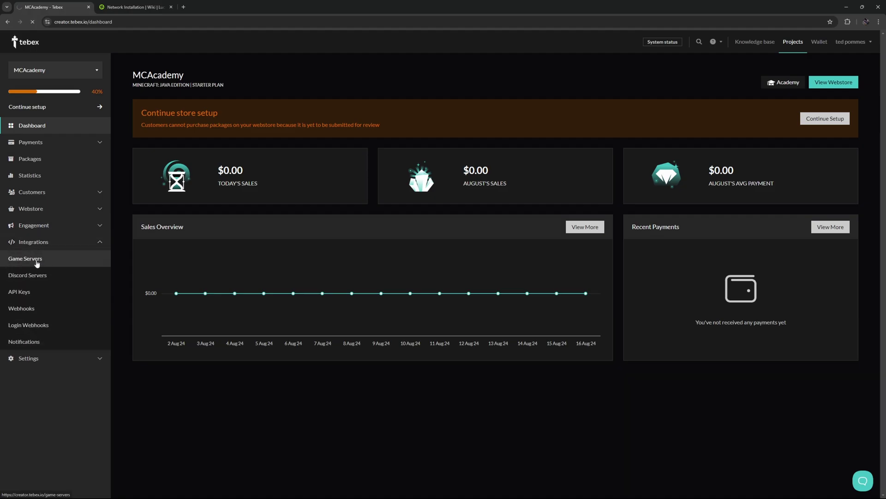
{"action": "left_click", "coordinate": [494, 160]}
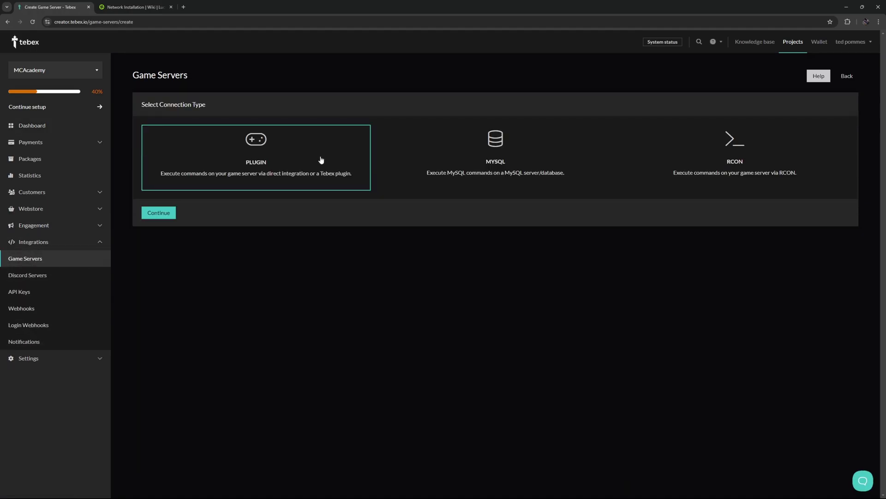
Step: Name the new game server 'Bungee Lobby' and create it to show installation instructions
{"action": "left_click", "coordinate": [158, 213]}
{"action": "triple_click", "coordinate": [216, 147]}
{"action": "type", "text": "Bungee Lobby"}
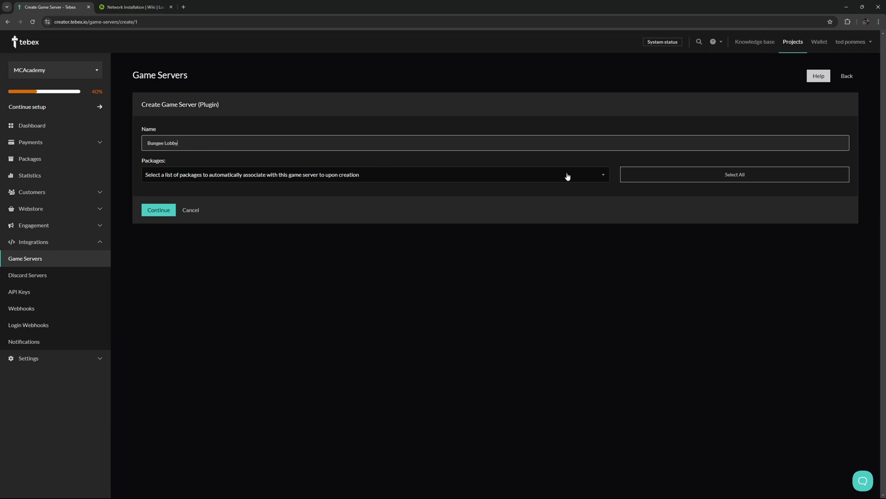
{"action": "left_click", "coordinate": [157, 212]}
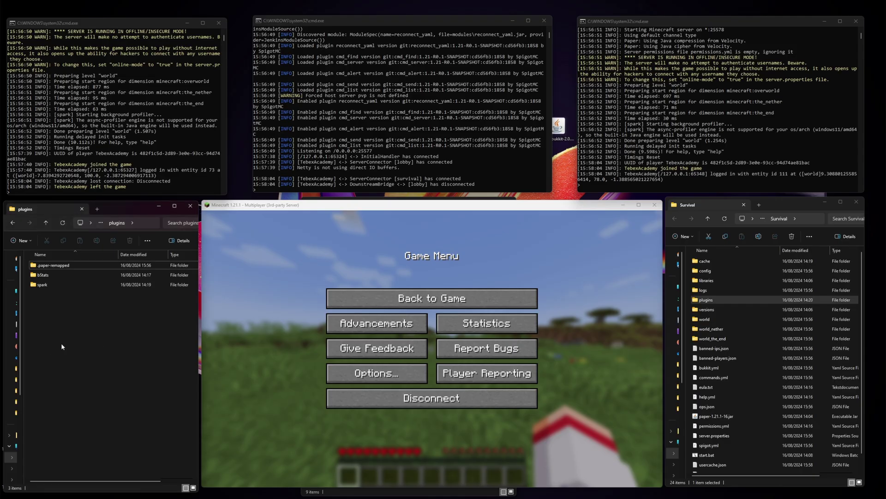
Step: Copy tebex-bukkit-2.0.6.jar into the Survival server's plugins folder
{"action": "key", "text": "ctrl+v"}
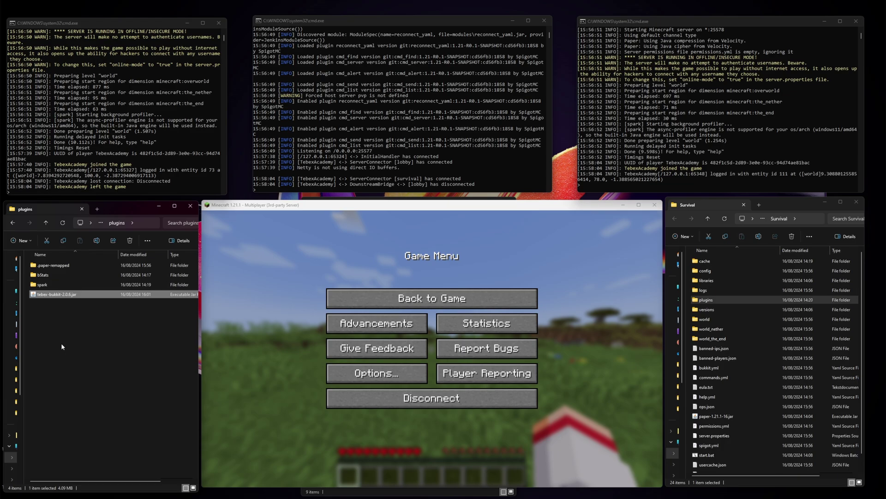
{"action": "double_click", "coordinate": [706, 299]}
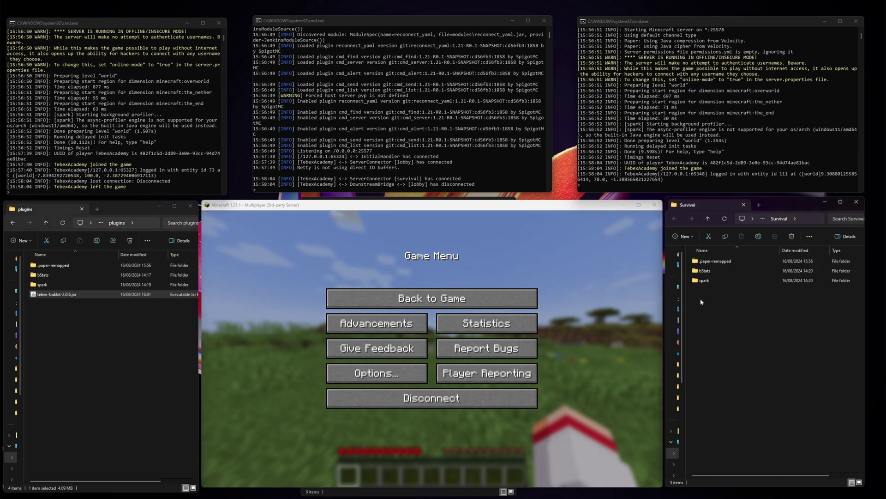
{"action": "left_click_drag", "start_coordinate": [56, 295], "coordinate": [728, 326]}
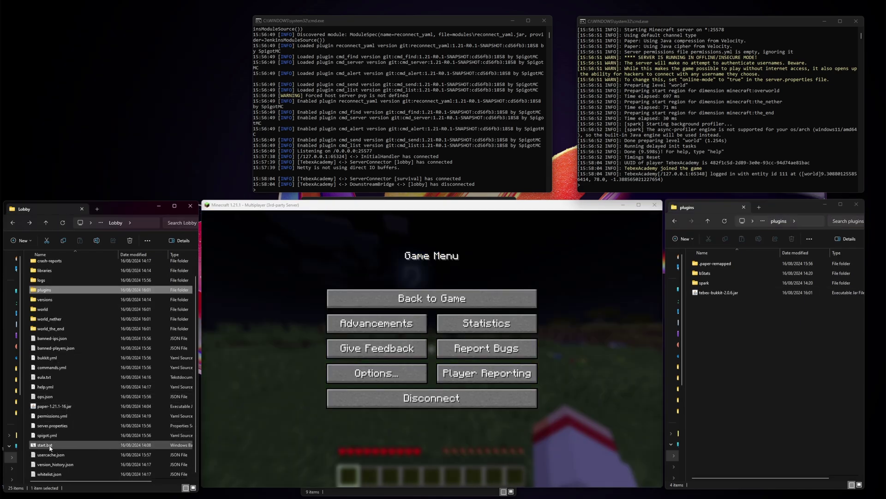
Step: Restart the Lobby server, arrange the consoles, and select the Tebex secret command text
{"action": "double_click", "coordinate": [39, 445]}
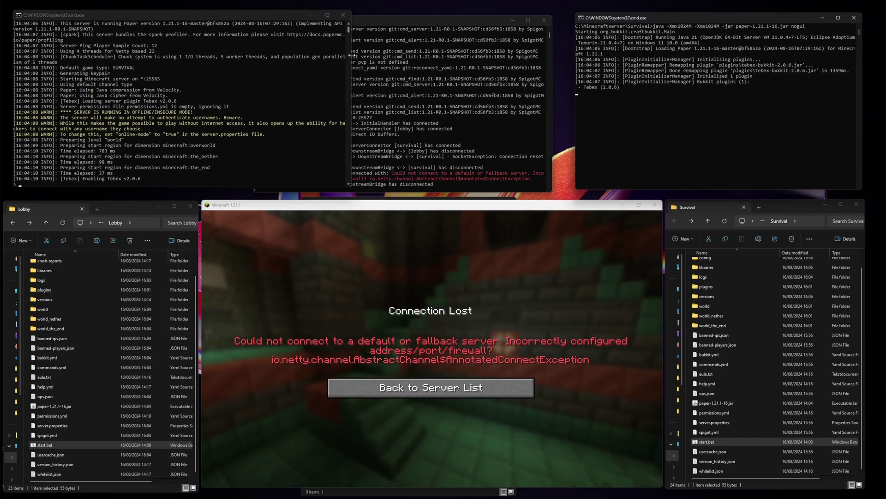
{"action": "left_click_drag", "start_coordinate": [352, 55], "coordinate": [256, 55]}
{"action": "left_click_drag", "start_coordinate": [138, 14], "coordinate": [133, 16]}
{"action": "left_click_drag", "start_coordinate": [364, 20], "coordinate": [372, 19]}
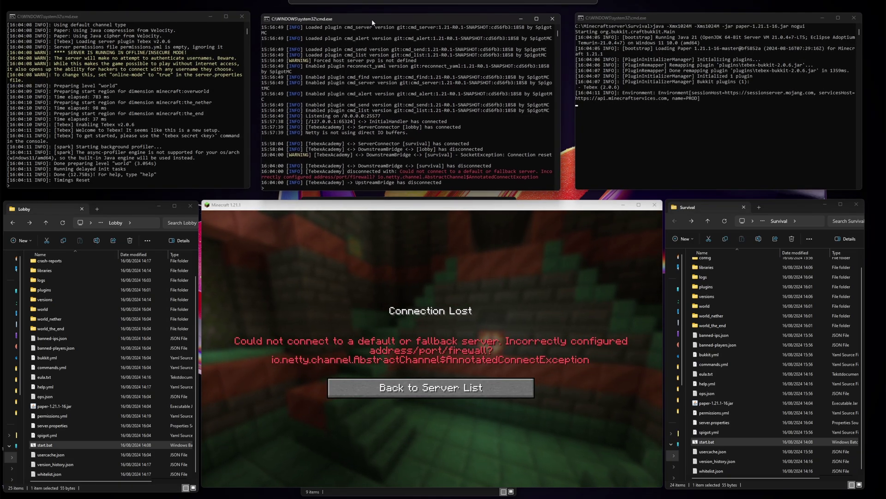
{"action": "left_click_drag", "start_coordinate": [176, 15], "coordinate": [175, 16]}
{"action": "scroll", "coordinate": [351, 108], "scroll_direction": "down", "scroll_amount": 3}
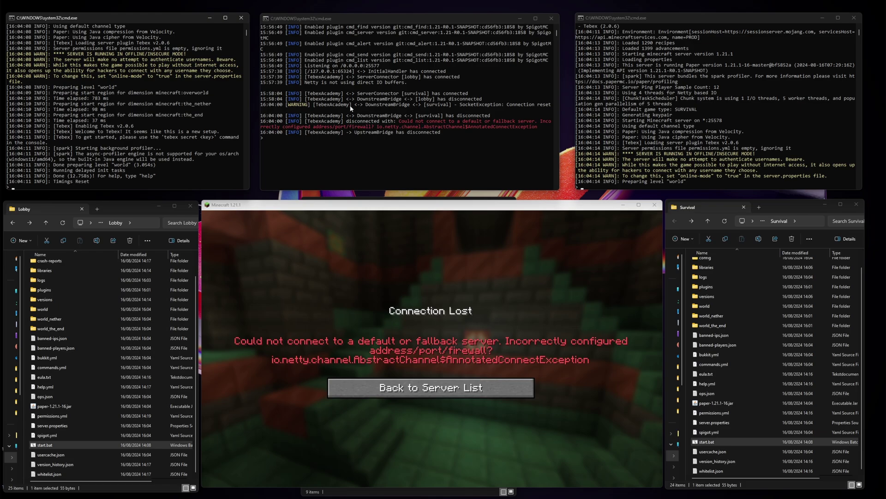
{"action": "scroll", "coordinate": [350, 108], "scroll_direction": "up", "scroll_amount": 2}
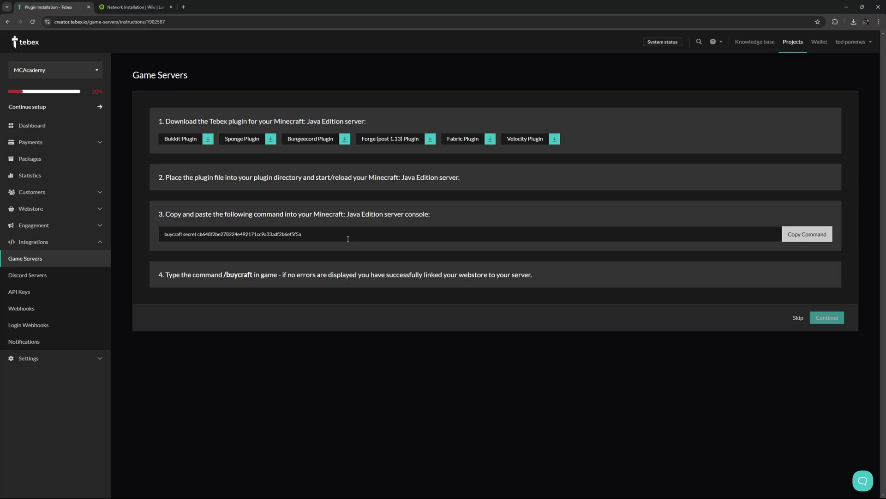
{"action": "left_click_drag", "start_coordinate": [303, 234], "coordinate": [165, 234]}
Step: Run the copied Tebex secret command in the Lobby console to connect to Bungee Lobby
{"action": "right_click", "coordinate": [185, 233]}
{"action": "left_click", "coordinate": [204, 237]}
{"action": "key", "text": "alt+Tab"}
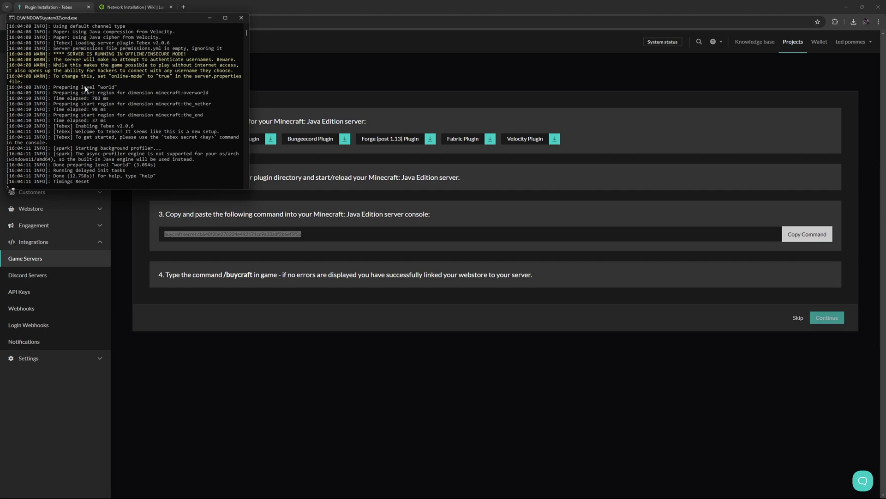
{"action": "right_click", "coordinate": [22, 188]}
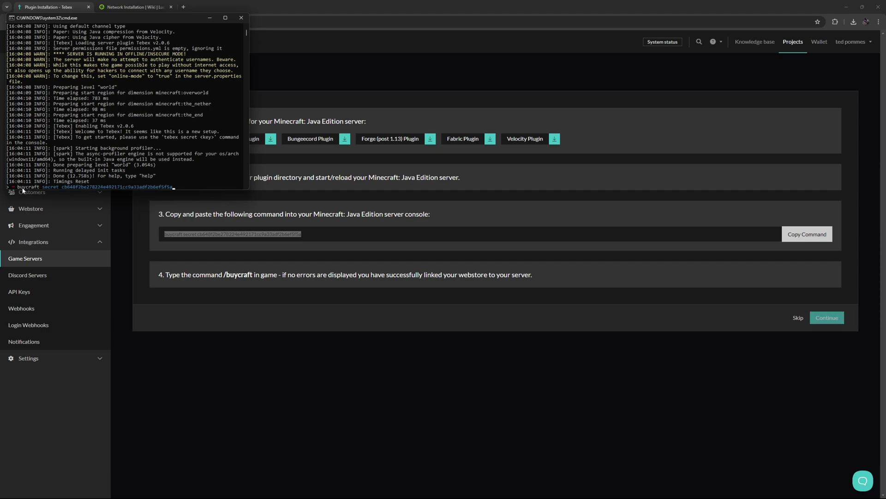
{"action": "key", "text": "Return"}
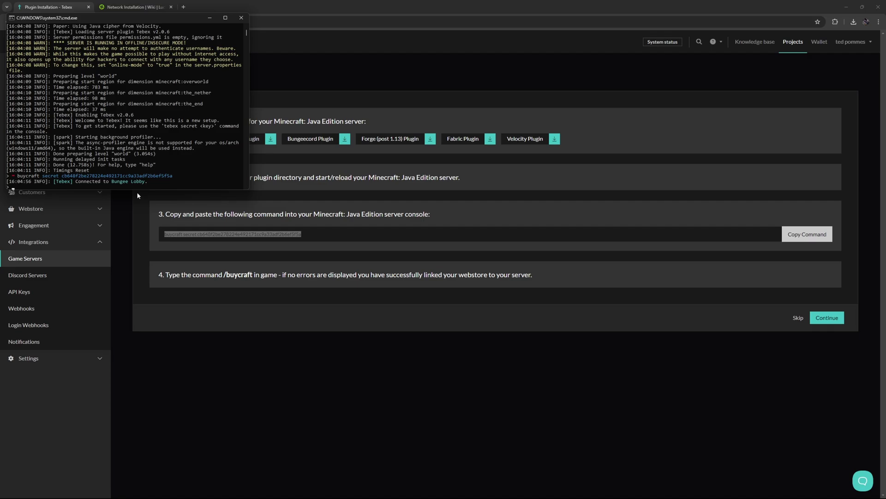
{"action": "left_click", "coordinate": [485, 281]}
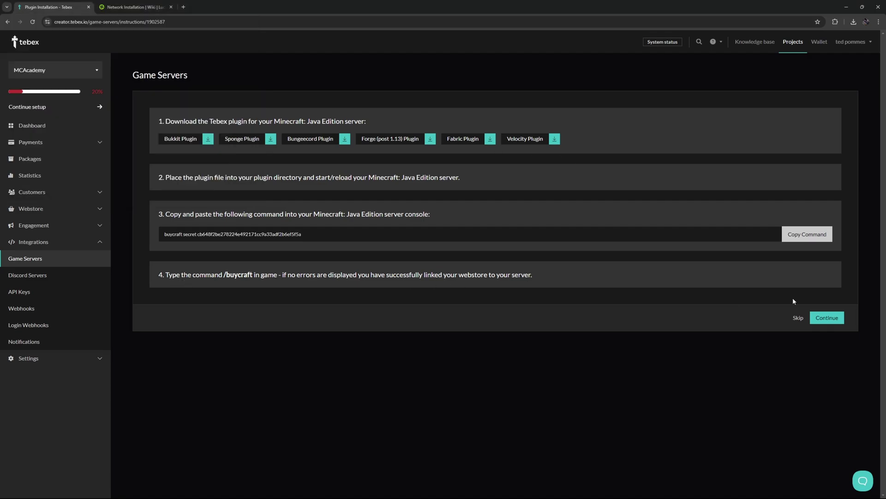
Step: Create a second Plugin game server named 'Bungee Survival'
{"action": "left_click", "coordinate": [828, 317]}
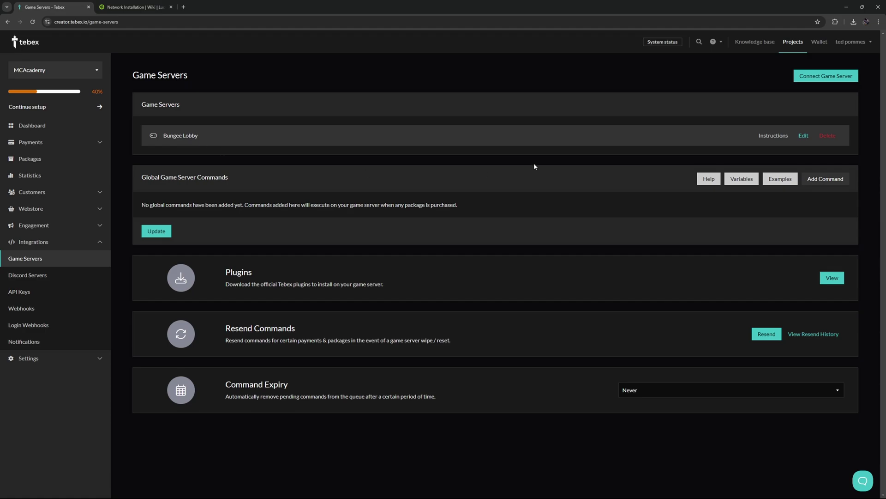
{"action": "left_click", "coordinate": [826, 74]}
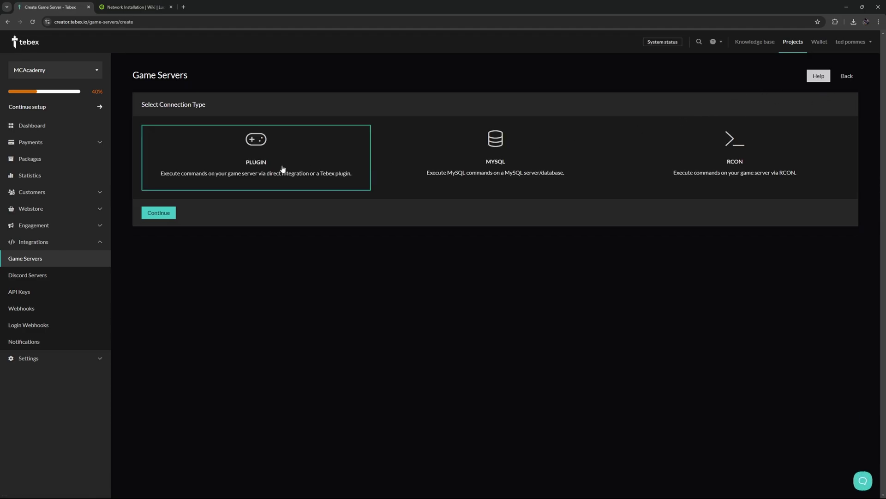
{"action": "left_click", "coordinate": [159, 213]}
{"action": "triple_click", "coordinate": [175, 143]}
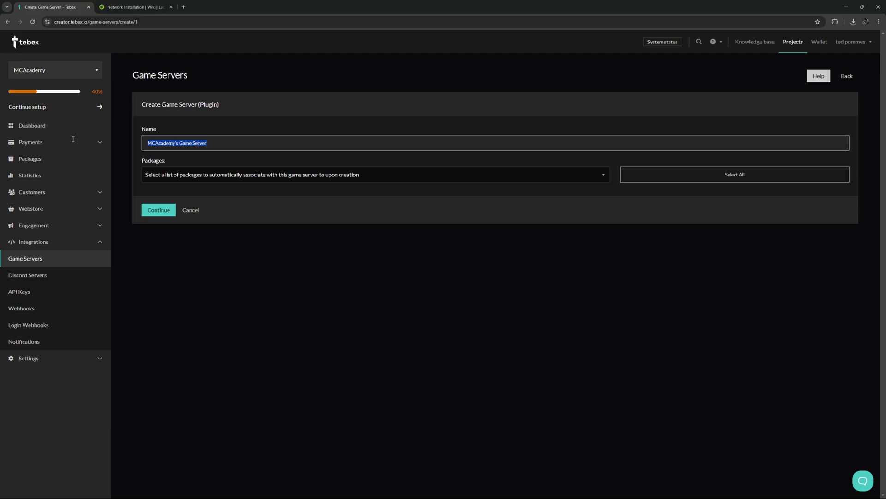
{"action": "type", "text": "Bungee Survival"}
{"action": "left_click", "coordinate": [164, 144]}
{"action": "left_click", "coordinate": [153, 213]}
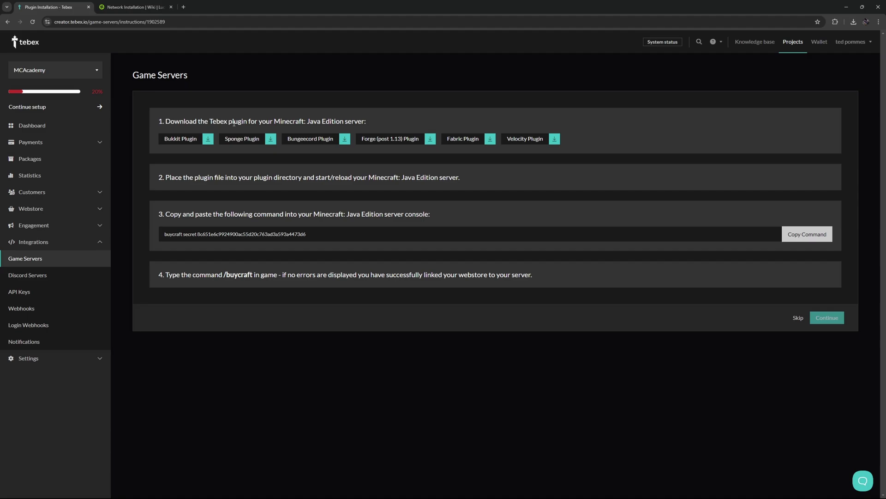
Step: Run Bungee Survival's secret command in the Survival console and finish setup
{"action": "left_click", "coordinate": [807, 234]}
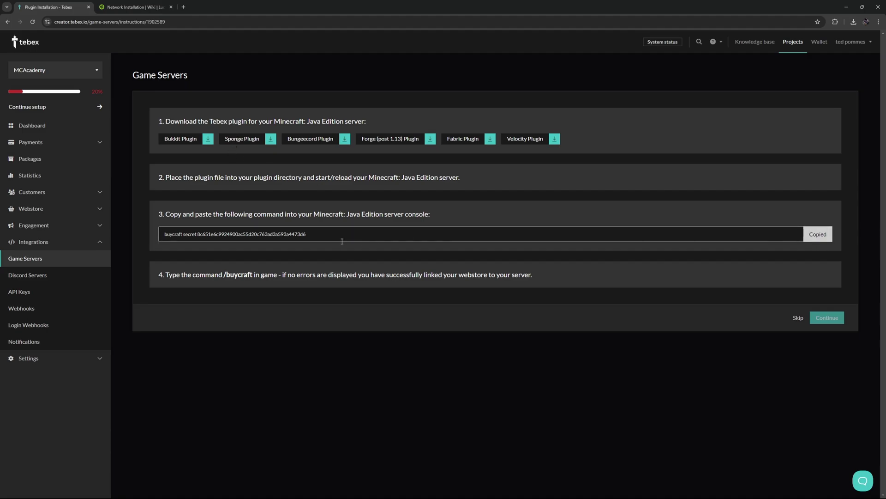
{"action": "key", "text": "alt+Tab"}
{"action": "key", "text": "ctrl+v"}
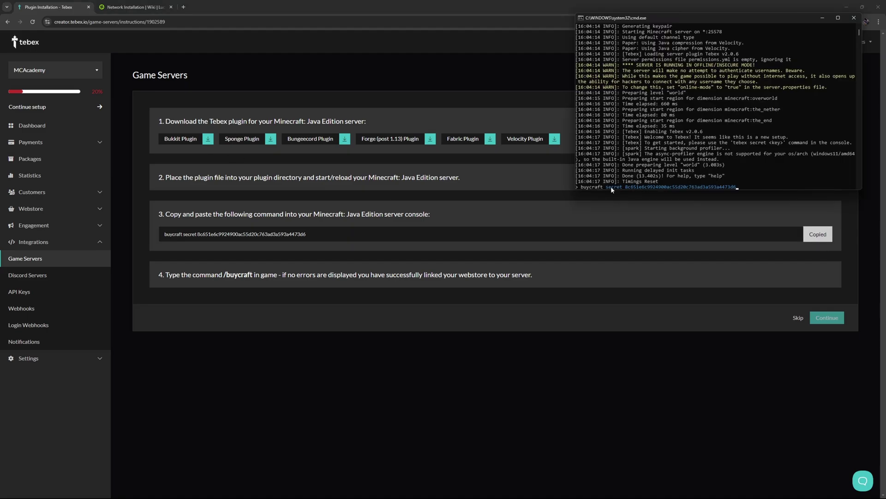
{"action": "key", "text": "Return"}
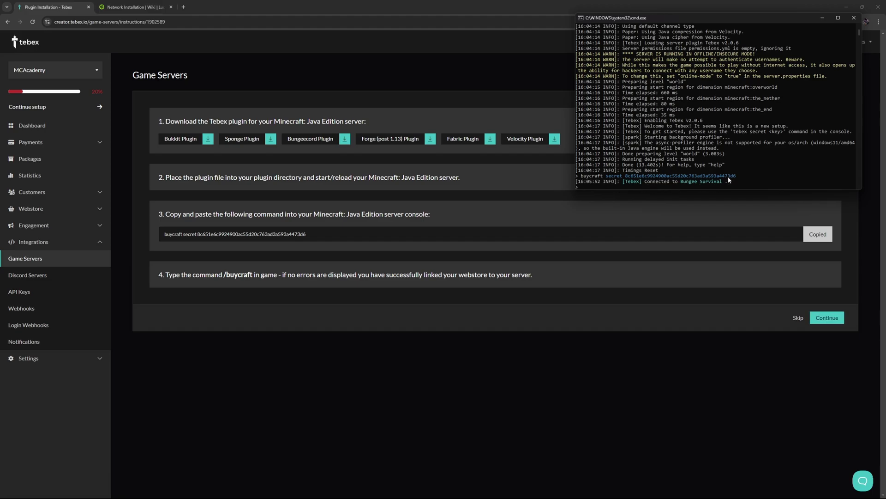
{"action": "left_click", "coordinate": [827, 318]}
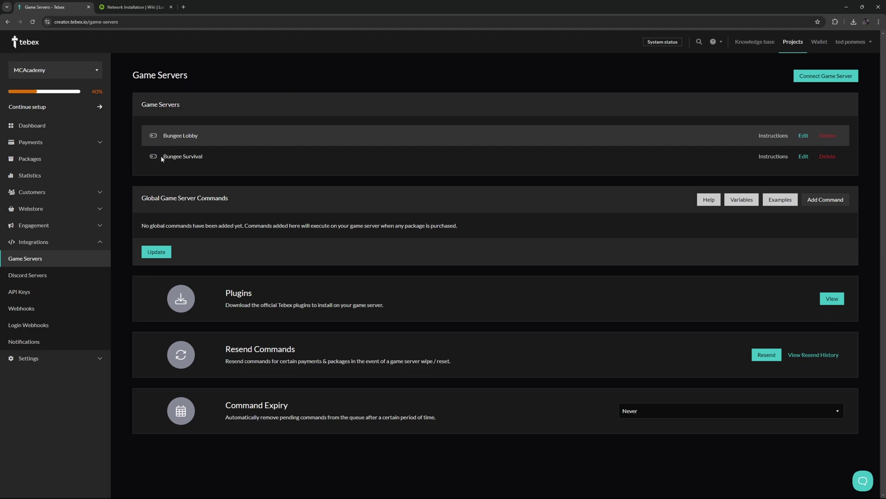
Step: Open the VIP Plus package for editing from the Packages list
{"action": "left_click", "coordinate": [30, 158]}
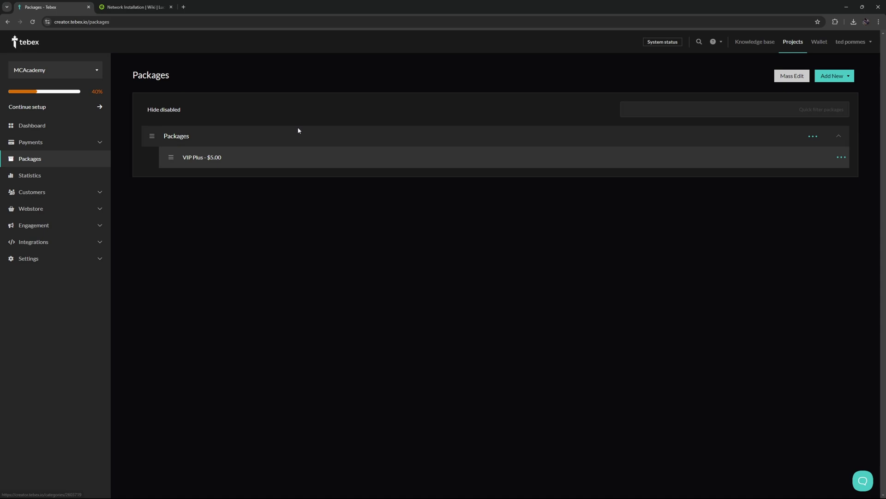
{"action": "left_click", "coordinate": [841, 158]}
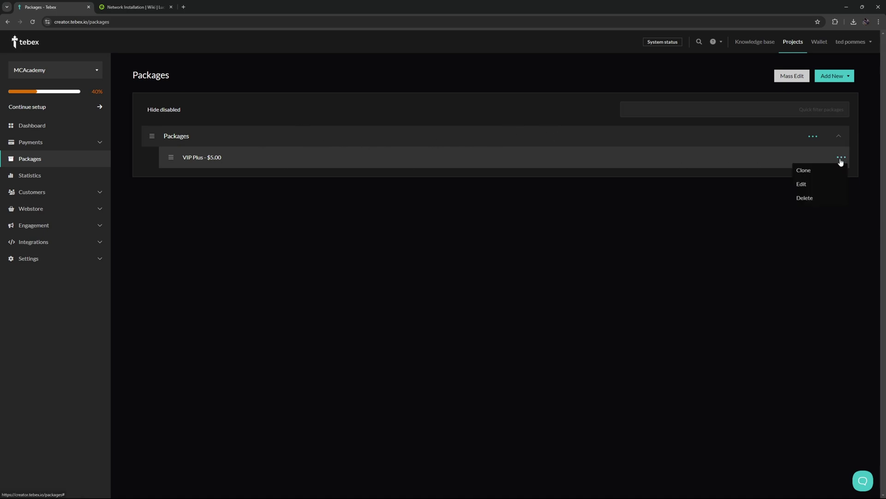
{"action": "left_click", "coordinate": [811, 185]}
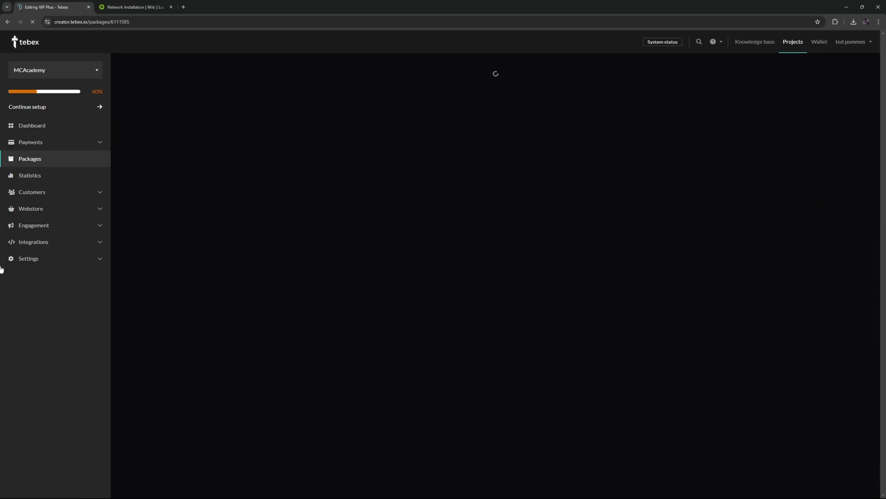
{"action": "scroll", "coordinate": [206, 313], "scroll_direction": "down", "scroll_amount": 5}
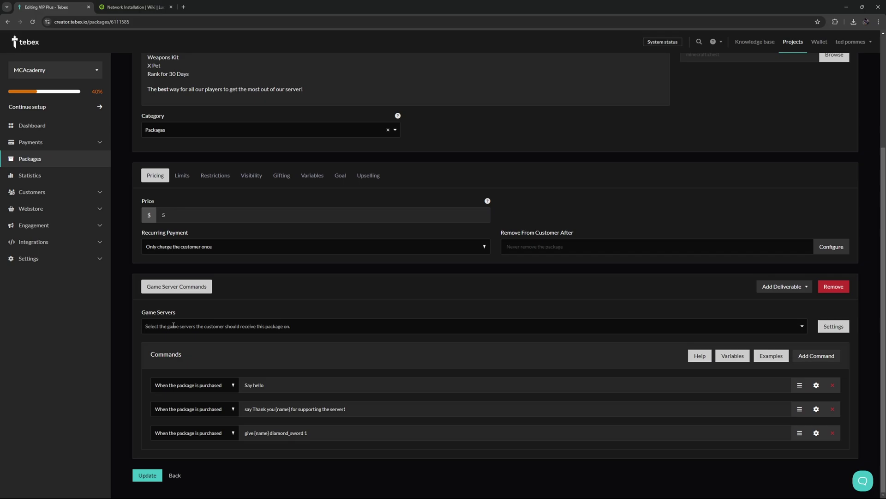
{"action": "left_click", "coordinate": [784, 286]}
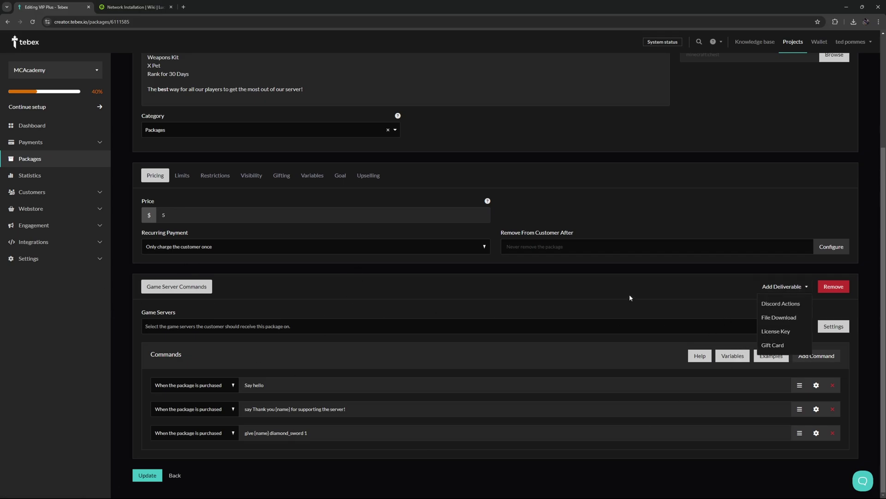
Step: Select both Bungee Lobby and Bungee Survival in the package's Game Servers field
{"action": "left_click", "coordinate": [152, 326]}
{"action": "left_click", "coordinate": [149, 344]}
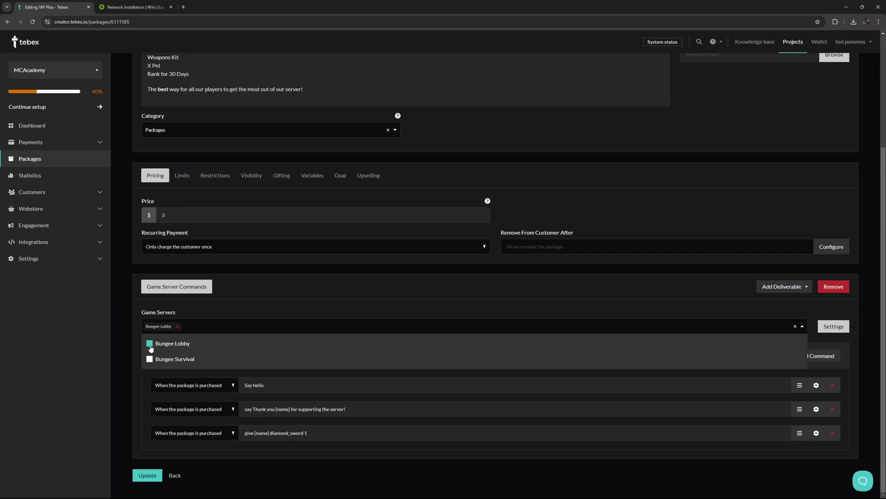
{"action": "left_click", "coordinate": [149, 344]}
{"action": "left_click", "coordinate": [149, 360]}
{"action": "left_click", "coordinate": [149, 346]}
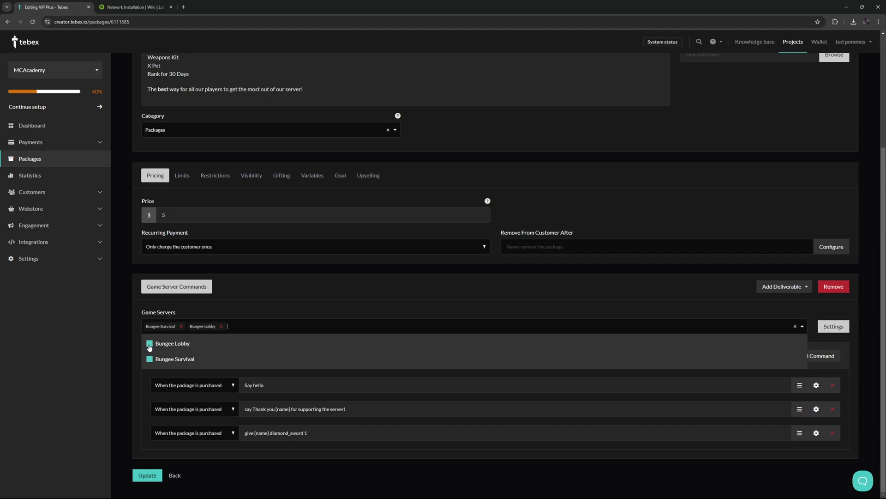
{"action": "left_click", "coordinate": [156, 335]}
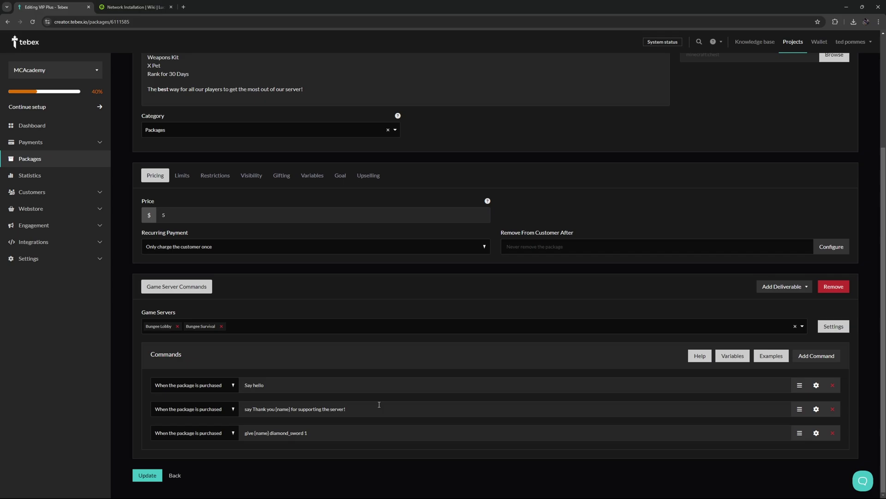
Step: Set the VIP Plus thank-you command to execute only on Bungee Lobby
{"action": "left_click", "coordinate": [817, 385]}
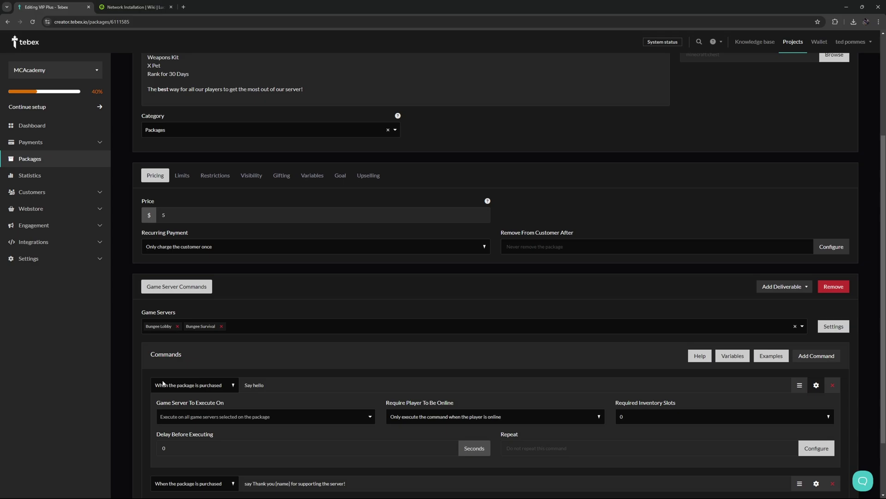
{"action": "left_click", "coordinate": [370, 417]}
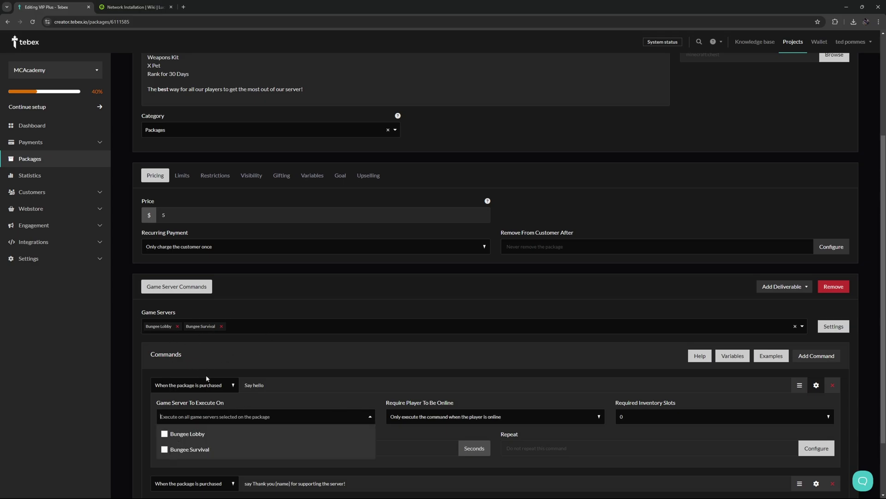
{"action": "left_click", "coordinate": [816, 385]}
{"action": "left_click", "coordinate": [816, 408]}
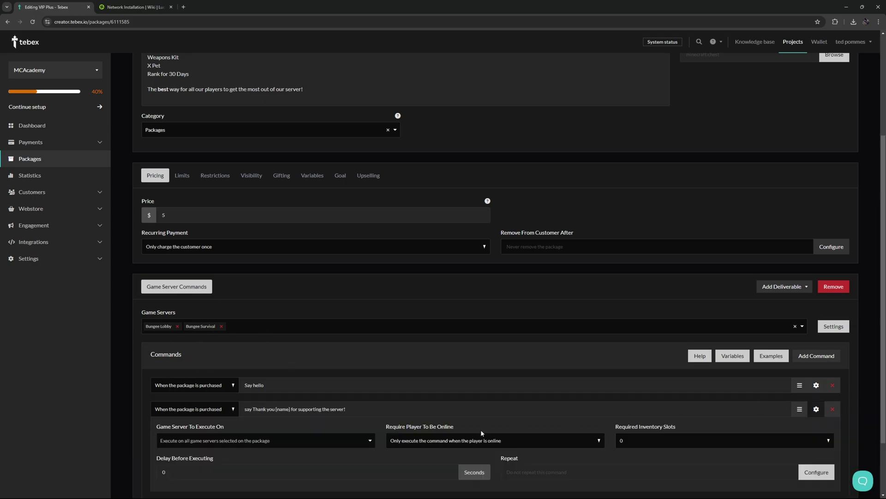
{"action": "left_click", "coordinate": [357, 442]}
{"action": "left_click", "coordinate": [164, 458]}
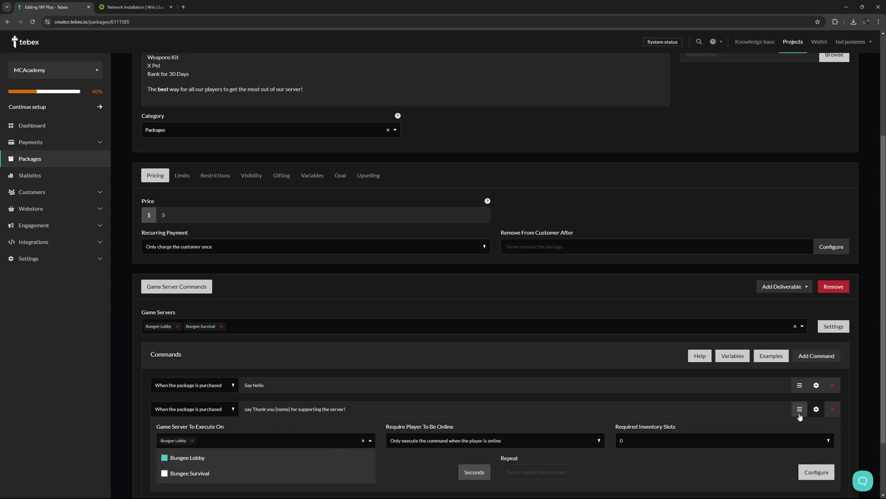
{"action": "left_click", "coordinate": [816, 409]}
Step: Set the diamond sword command to execute only on Bungee Survival, then view player-online options
{"action": "left_click", "coordinate": [816, 432]}
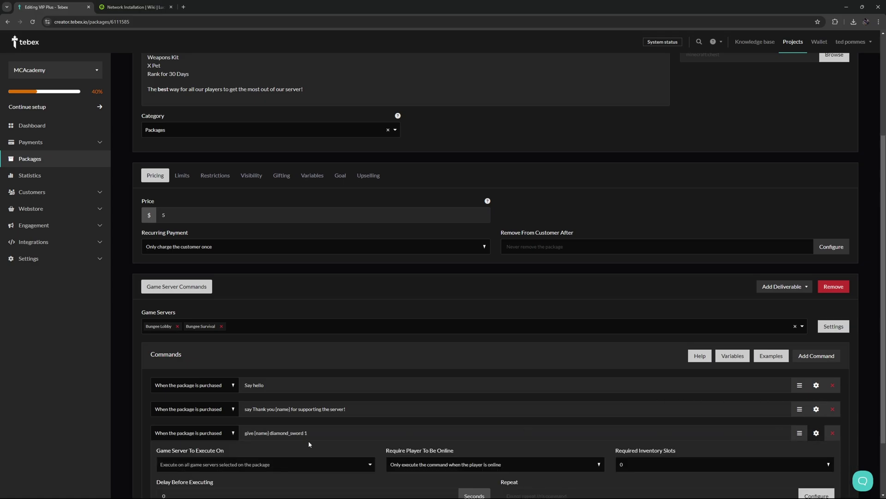
{"action": "left_click", "coordinate": [370, 463]}
{"action": "left_click", "coordinate": [174, 447]}
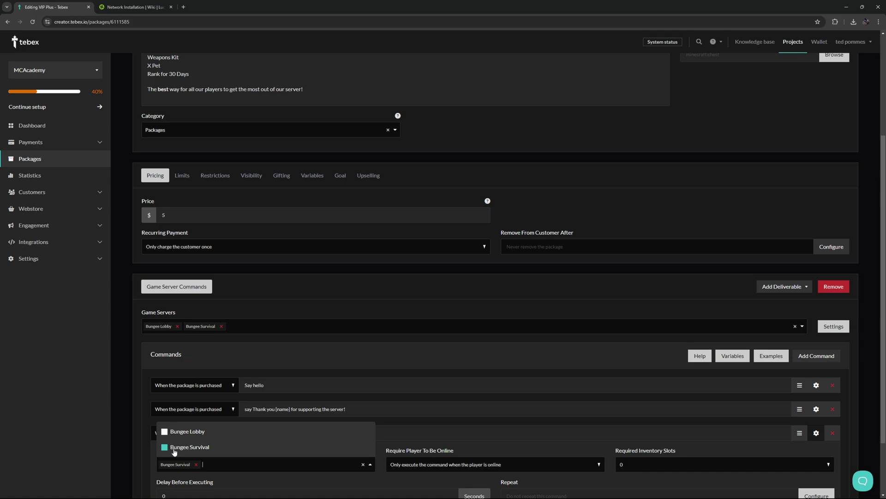
{"action": "left_click", "coordinate": [324, 362]}
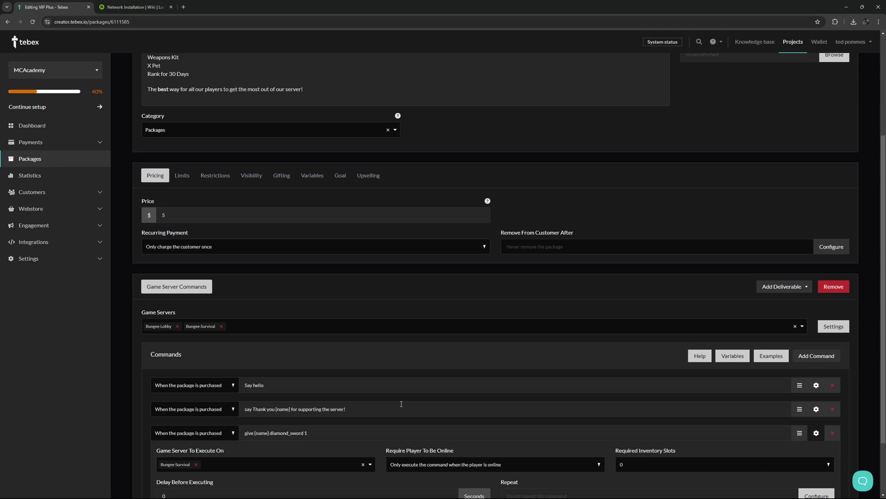
{"action": "scroll", "coordinate": [396, 402], "scroll_direction": "down", "scroll_amount": 2}
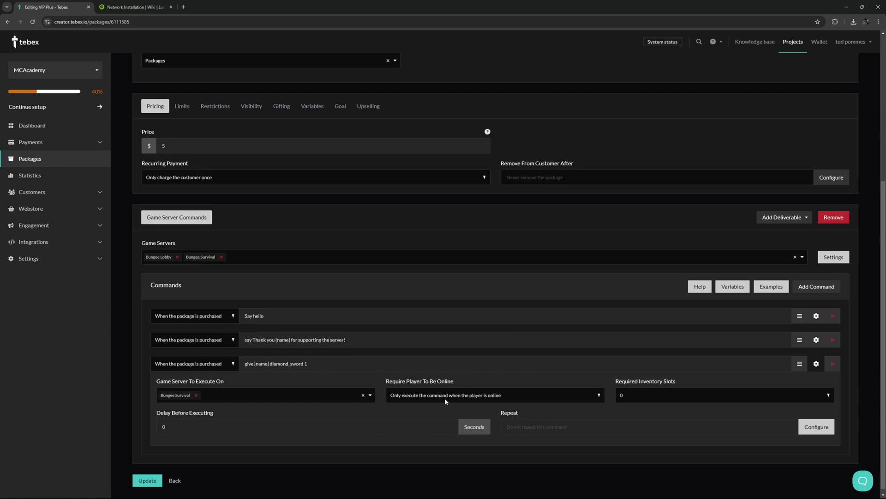
{"action": "left_click", "coordinate": [586, 396]}
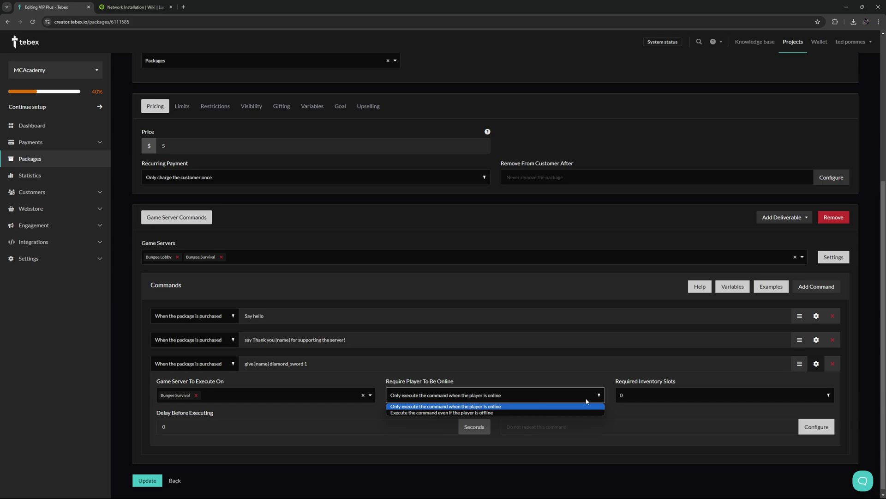
Step: Keep the player-online requirement, save VIP Plus, and open Minecraft's Direct Connection to 127.0.0.1:25577
{"action": "left_click", "coordinate": [518, 417]}
{"action": "left_click", "coordinate": [158, 479]}
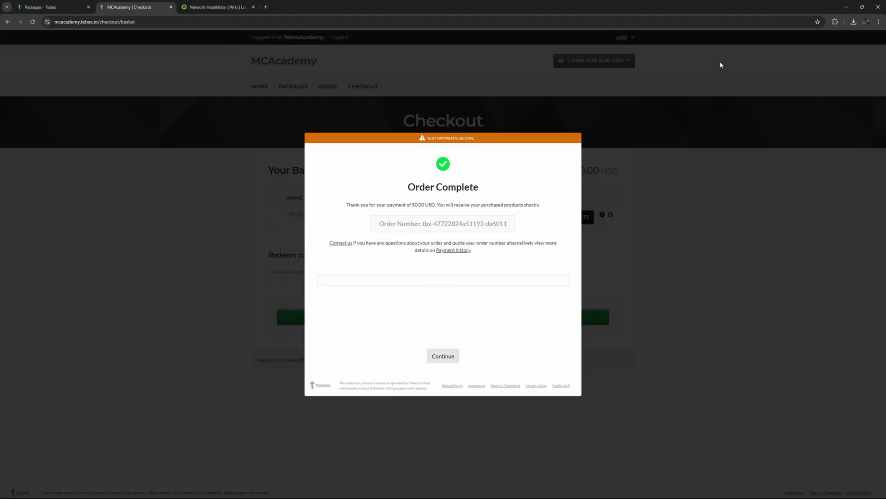
{"action": "left_click", "coordinate": [846, 7]}
{"action": "left_click", "coordinate": [431, 442]}
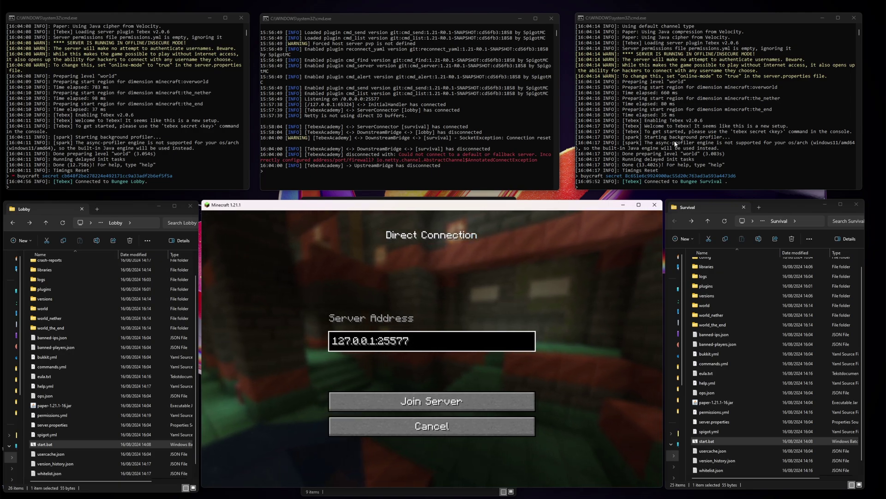
Step: Join 127.0.0.1:25577, check the delivered diamond sword in the hotbar, and pause
{"action": "left_click", "coordinate": [487, 402]}
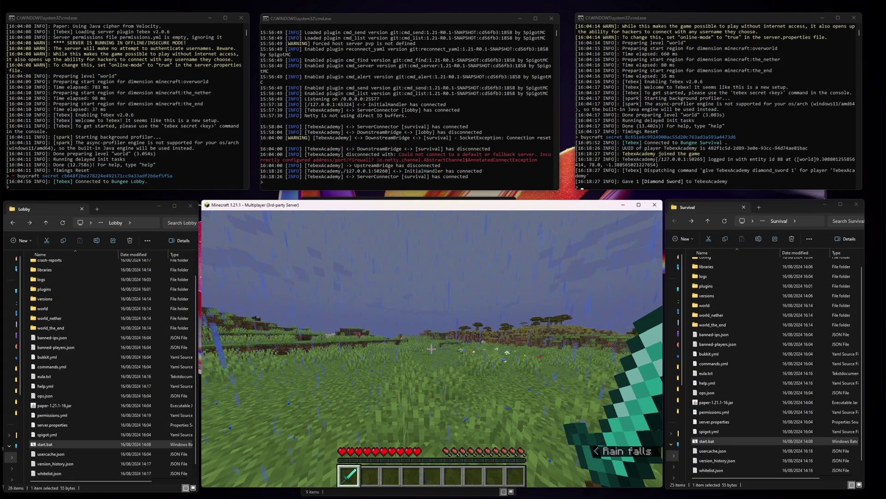
{"action": "key", "text": "w"}
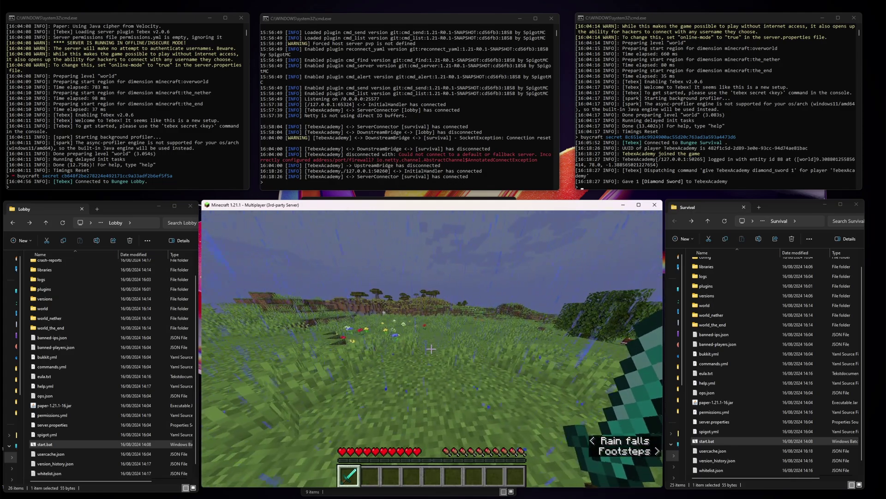
{"action": "key", "text": "Escape"}
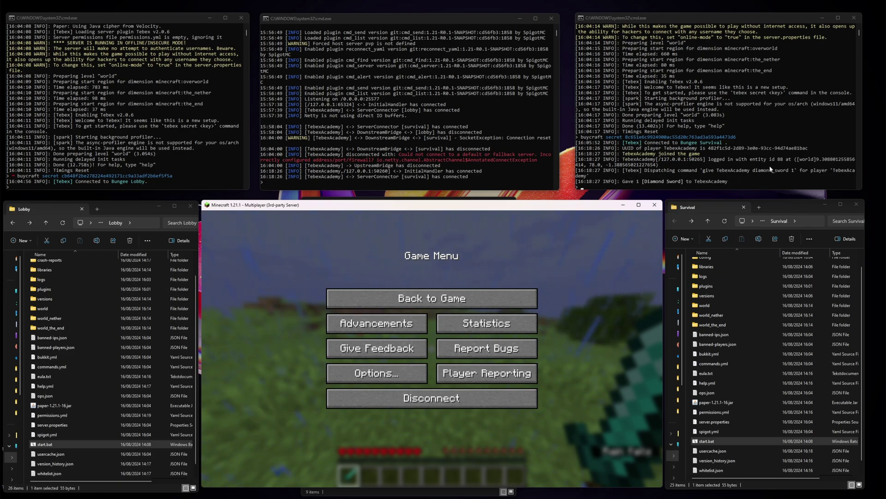
Step: Run /server lobby to move to the lobby, check the purchase's thank-you message, and resume play
{"action": "key", "text": "Escape"}
{"action": "type", "text": "/server "}
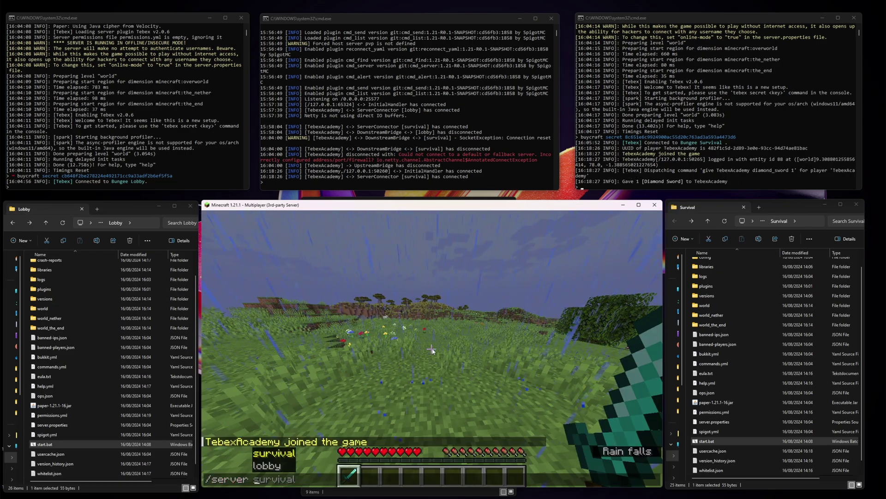
{"action": "type", "text": "lobby"}
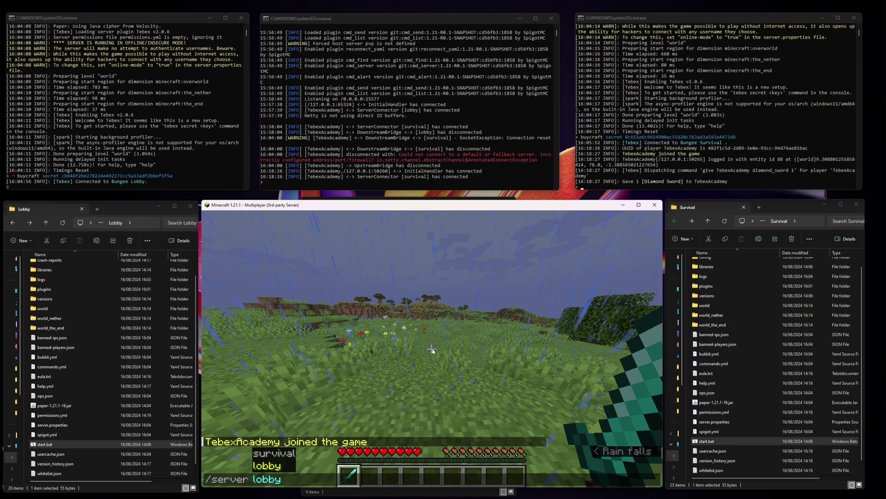
{"action": "key", "text": "Return"}
{"action": "key", "text": "Escape"}
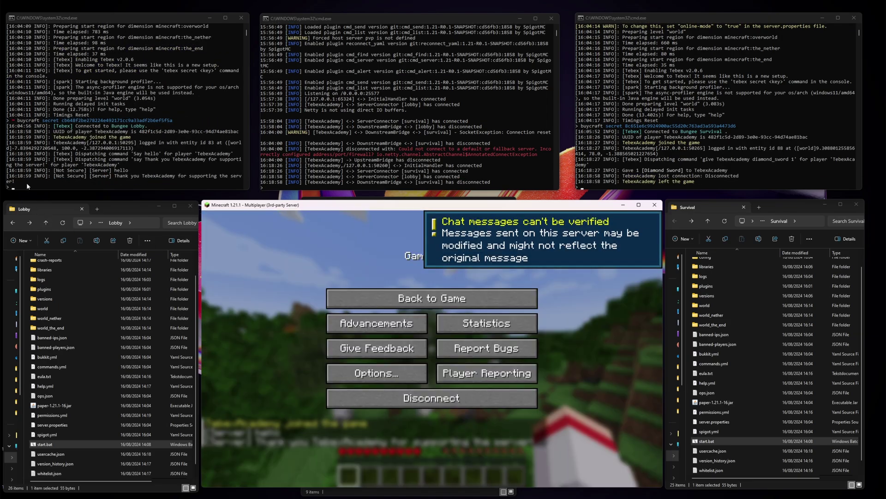
{"action": "key", "text": "Escape"}
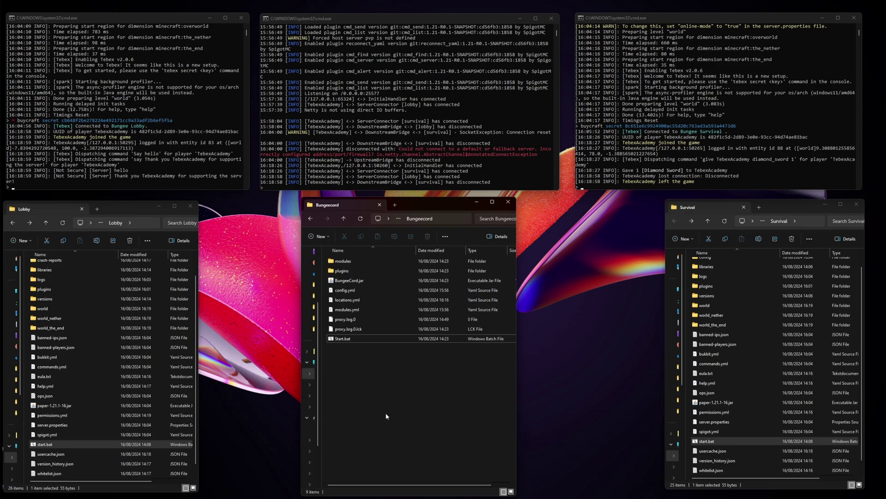
Step: Open the empty plugins folder inside the Bungeecord proxy directory
{"action": "left_click", "coordinate": [336, 272]}
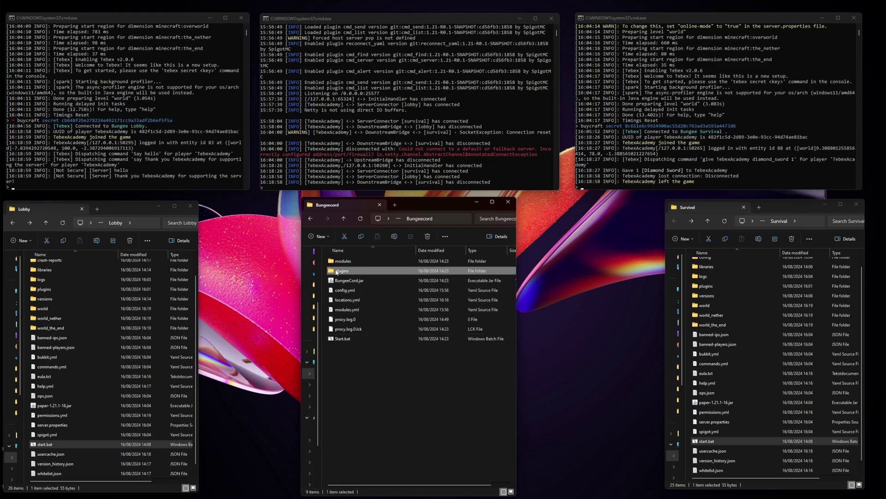
{"action": "double_click", "coordinate": [337, 272]}
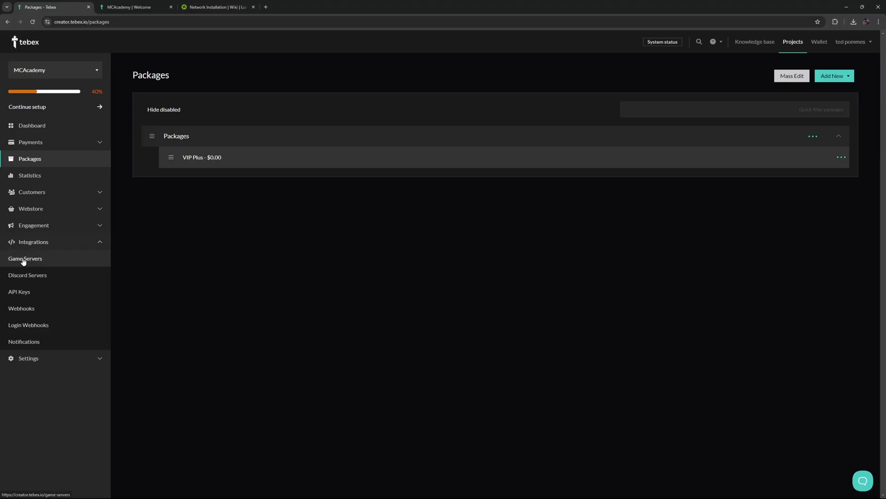
Step: Connect a new Plugin game server named Bungeecord Main and download its BungeeCord plugin
{"action": "left_click", "coordinate": [26, 258]}
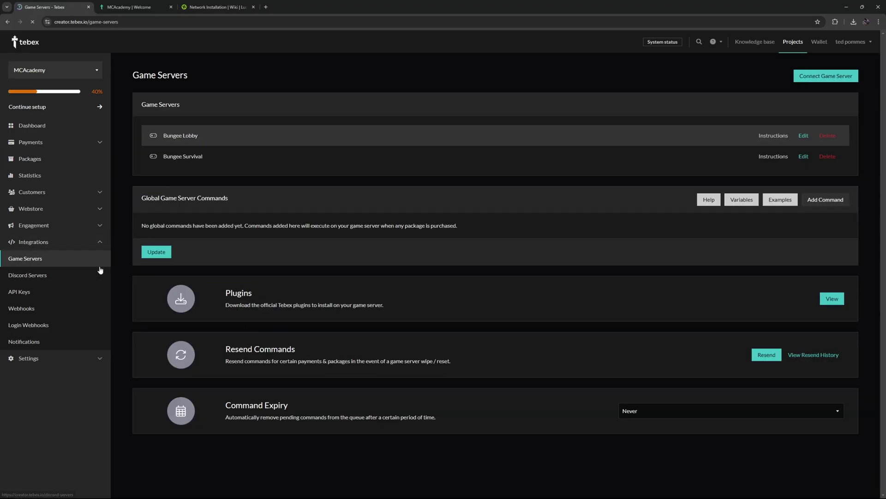
{"action": "left_click", "coordinate": [826, 76]}
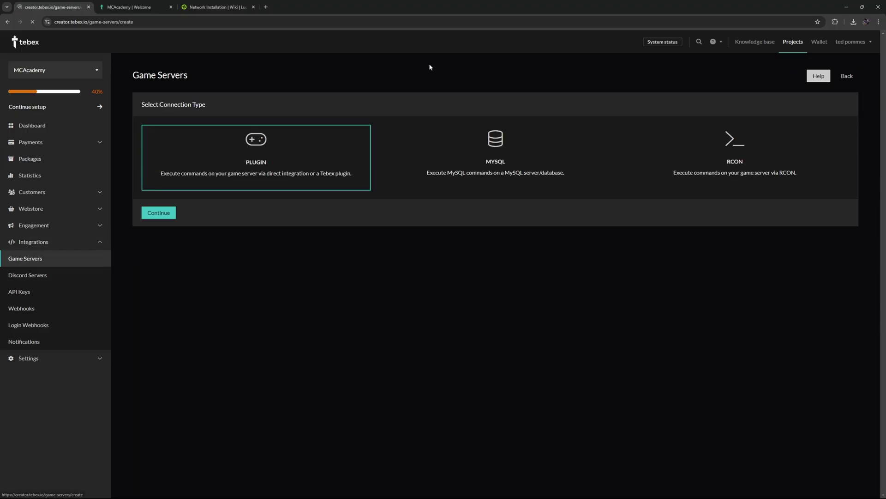
{"action": "left_click", "coordinate": [159, 213]}
{"action": "type", "text": "Bungeecord Main"}
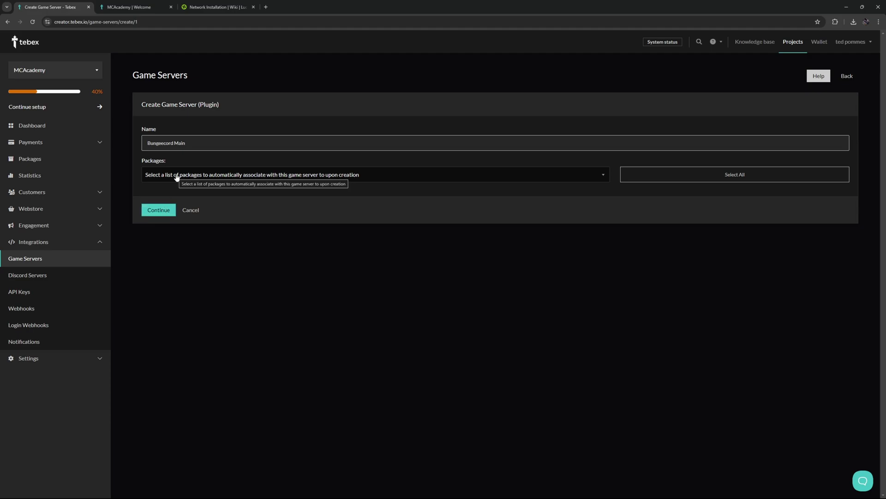
{"action": "left_click", "coordinate": [164, 212]}
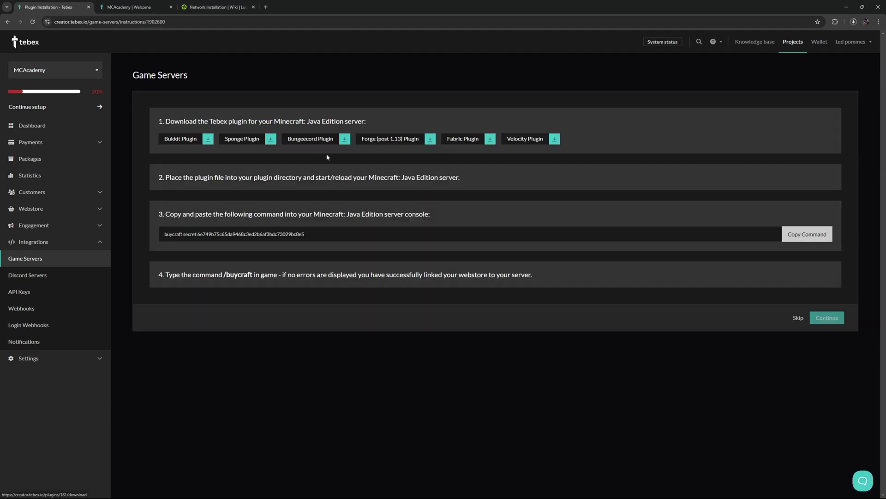
{"action": "left_click", "coordinate": [310, 141]}
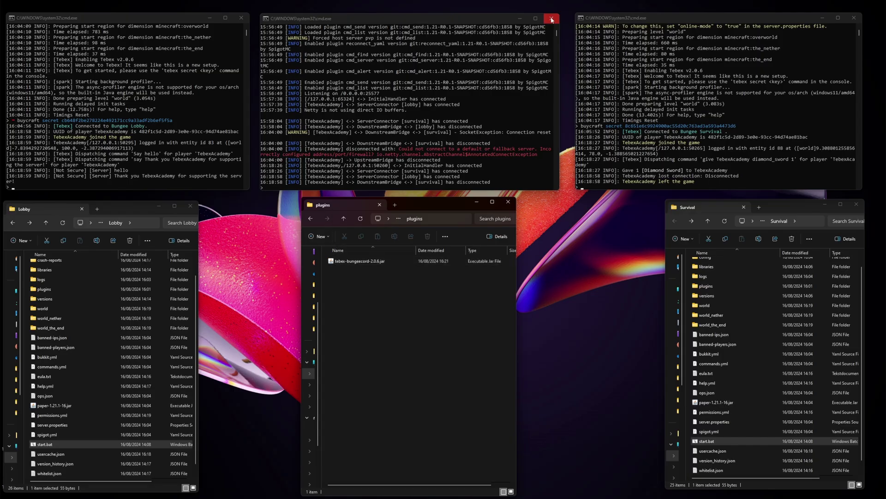
Step: Shut down the BungeeCord proxy for a restart and copy the Tebex secret command
{"action": "left_click", "coordinate": [551, 18]}
{"action": "left_click", "coordinate": [310, 218]}
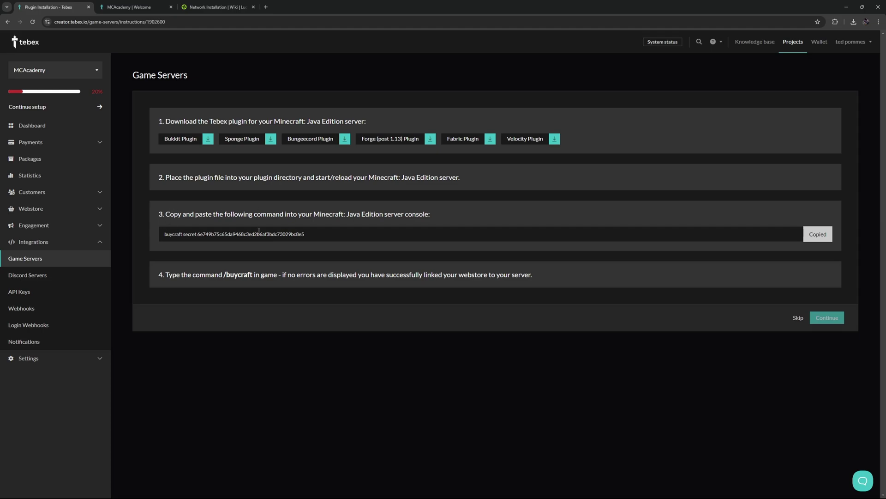
{"action": "left_click_drag", "start_coordinate": [182, 234], "coordinate": [300, 234]}
{"action": "right_click", "coordinate": [299, 234]}
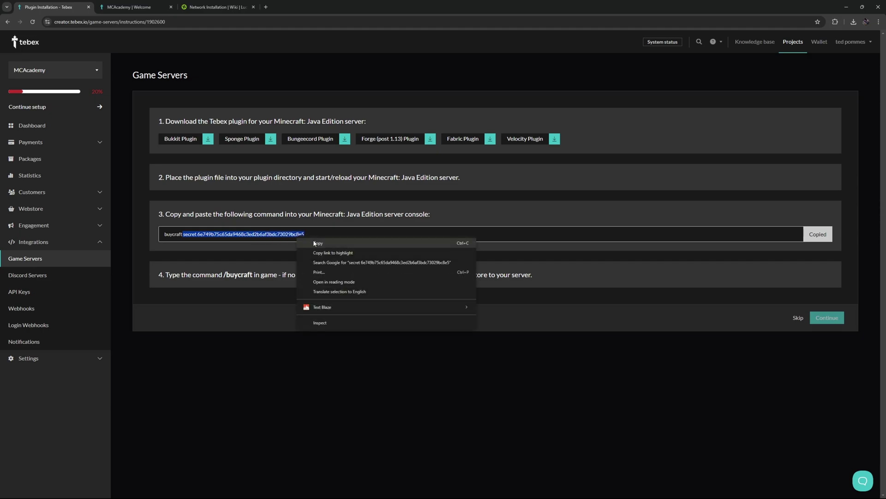
{"action": "left_click", "coordinate": [317, 243]}
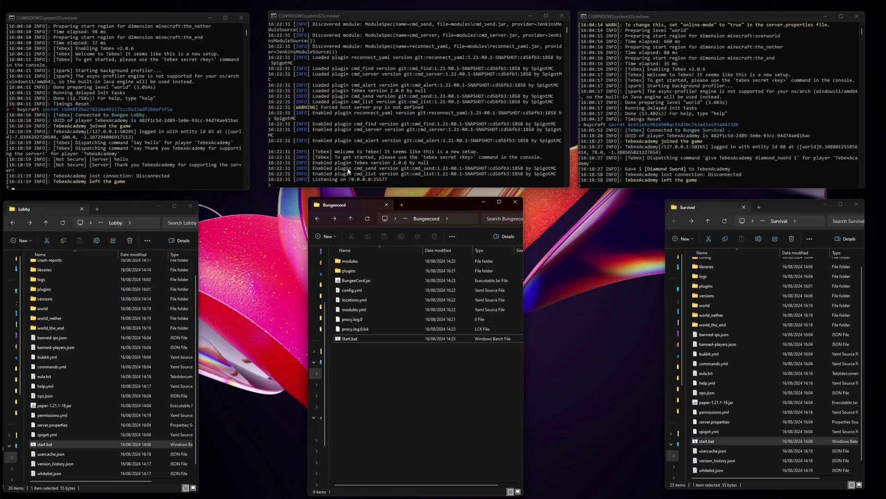
Step: Run tebex with the pasted secret in the BungeeCord console to link Bungeecord Main, then dismiss the setup prompt
{"action": "left_click", "coordinate": [296, 185]}
{"action": "type", "text": "t"}
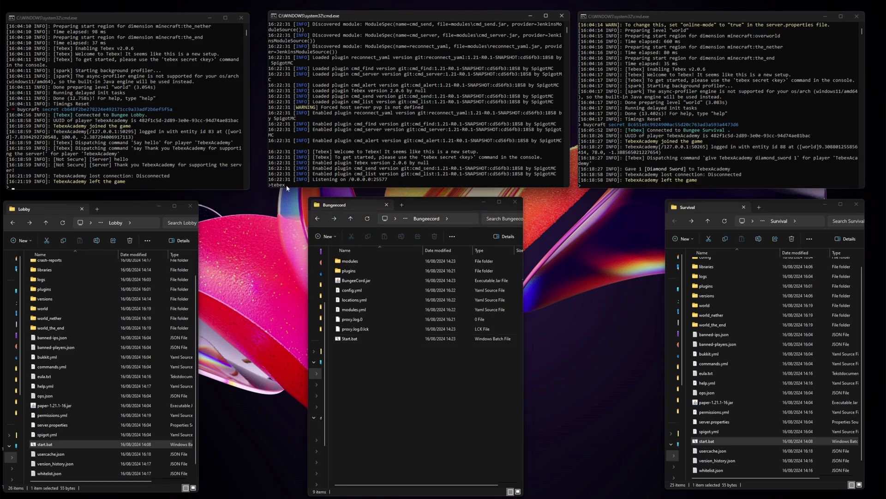
{"action": "type", "text": "ebex"}
{"action": "key", "text": "ctrl+v"}
{"action": "key", "text": "Return"}
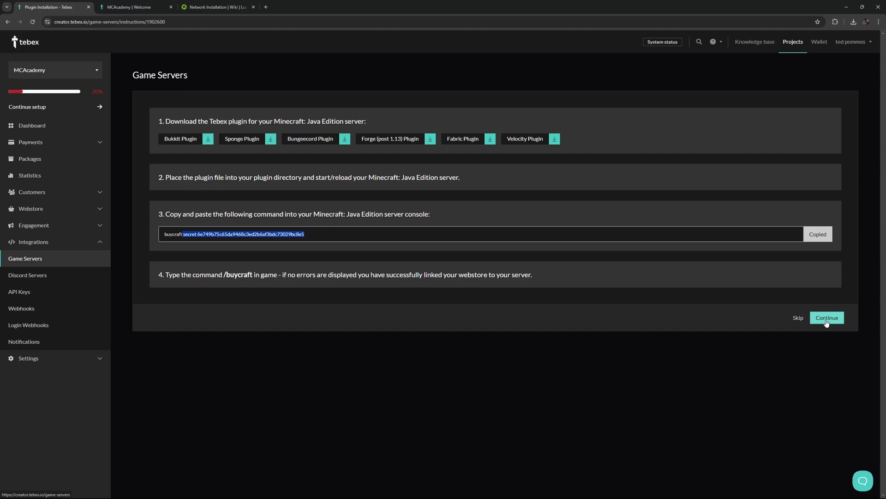
{"action": "left_click", "coordinate": [827, 375]}
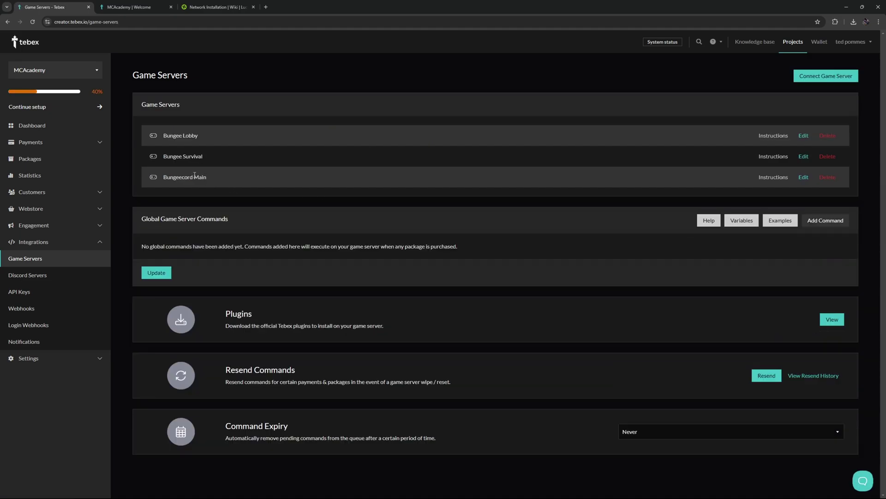
Step: Switch to the LuckPerms Wiki's Network Installation page
{"action": "key", "text": "ctrl+3"}
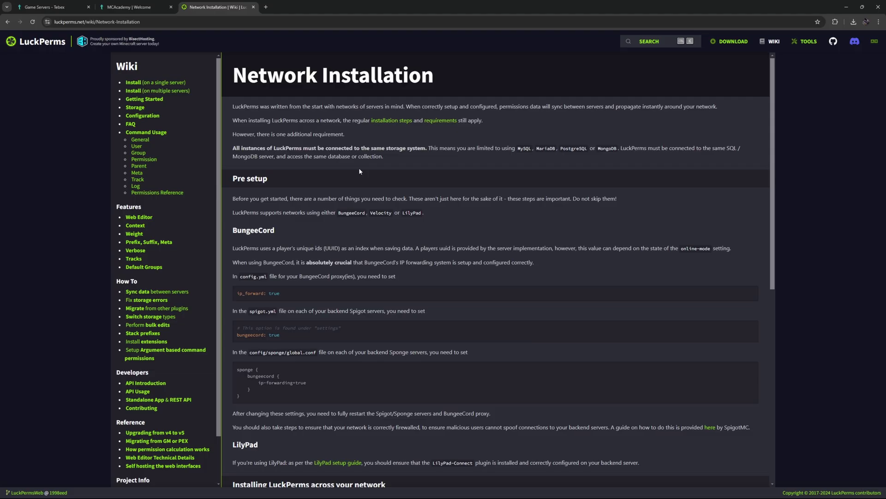